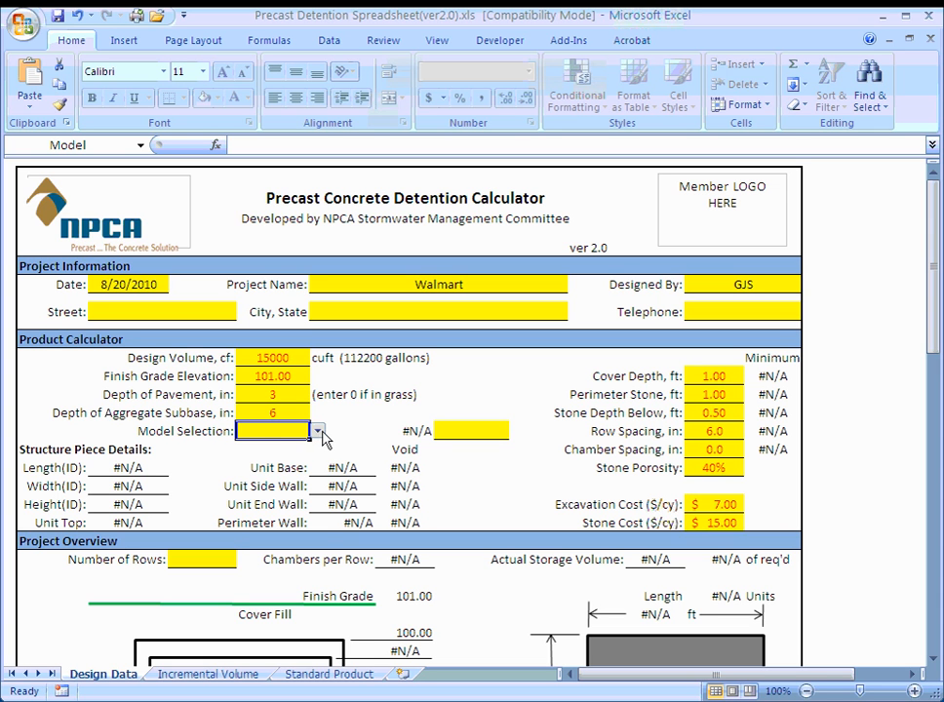
Choose the BC8x10 model and set the perimeter stone, stone depth below and row spacing to 0
click(316, 432)
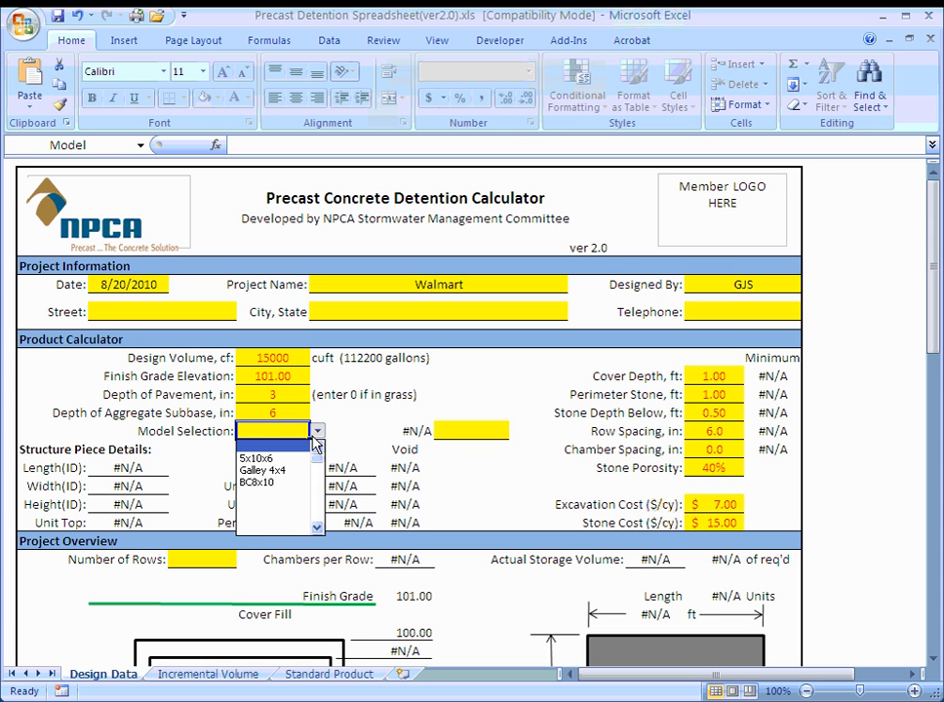
click(251, 483)
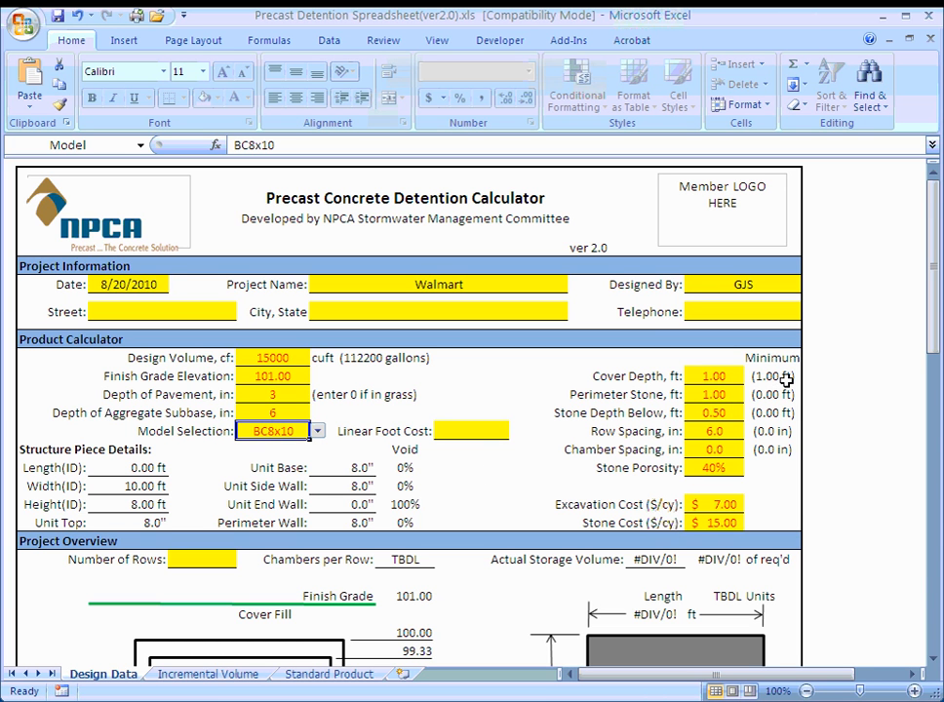
click(734, 395)
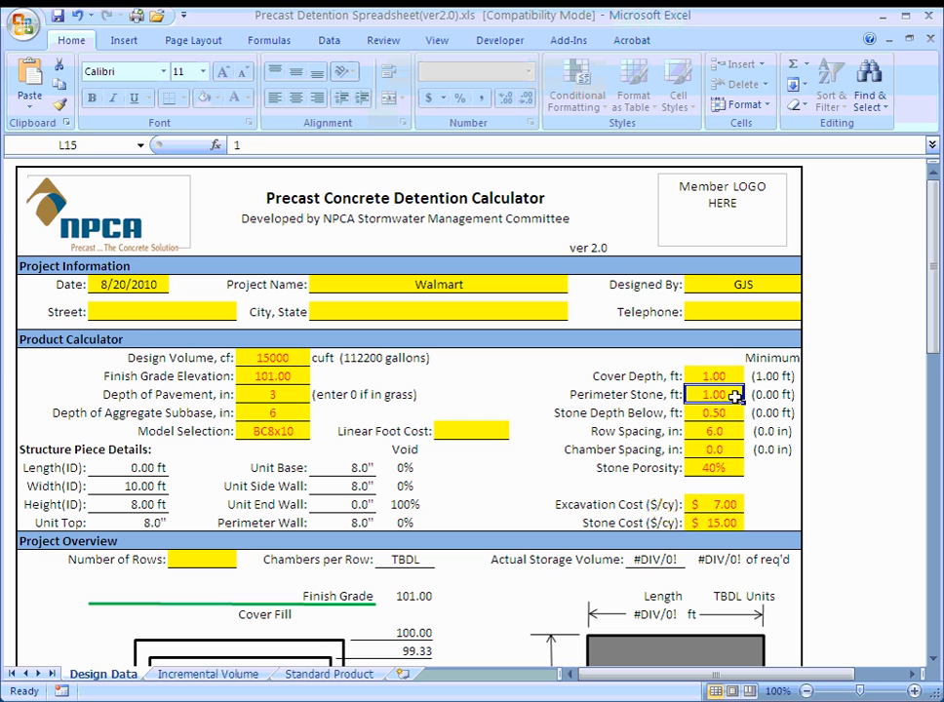
text(0)
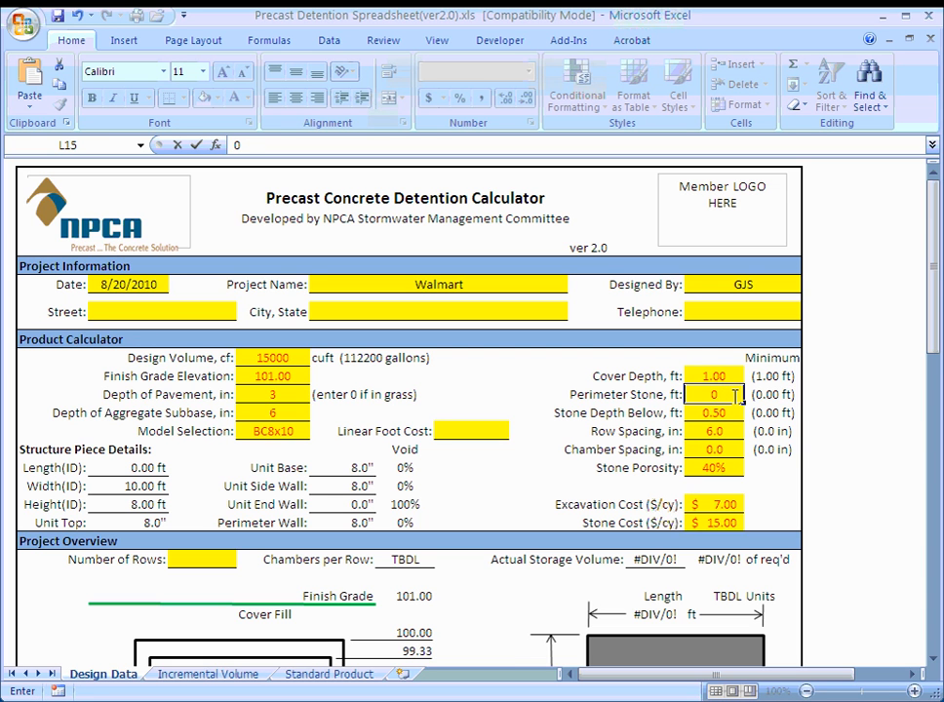
key(Return)
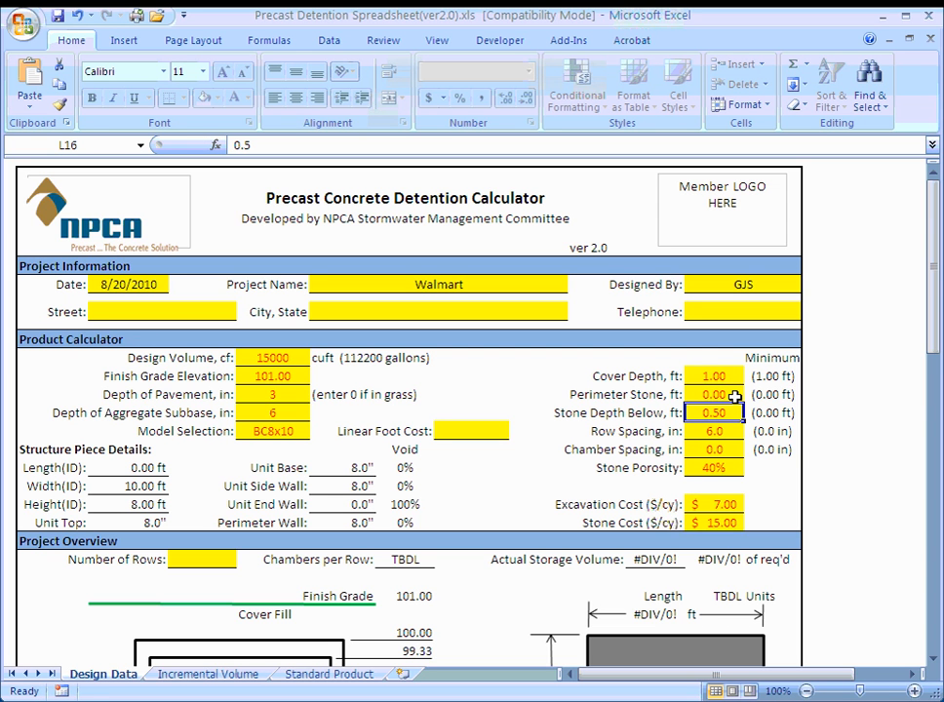
text(0)
key(Return)
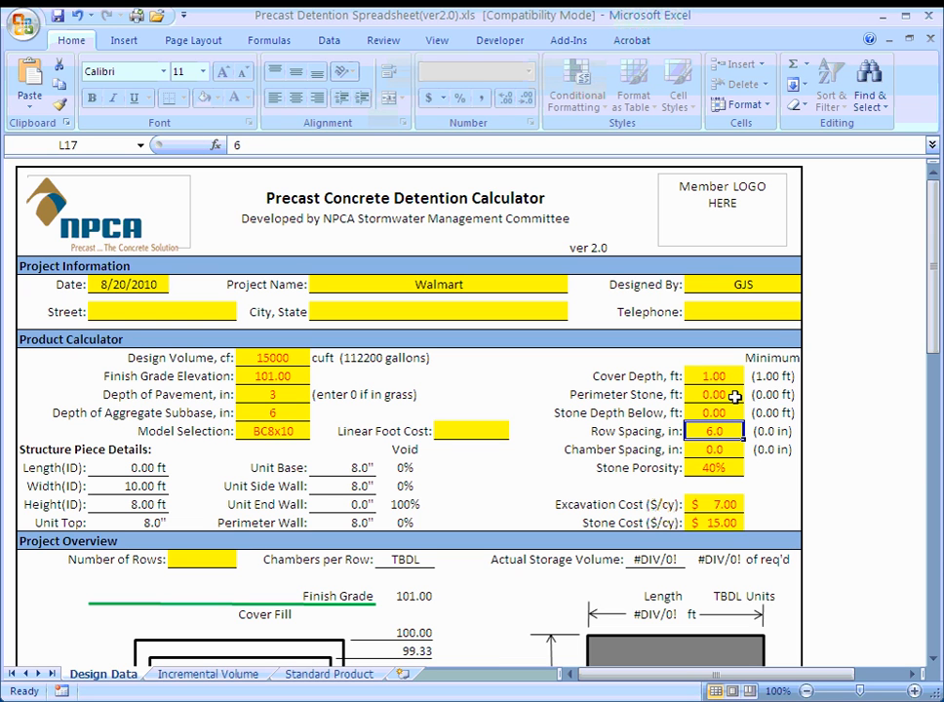
text(0)
key(Return)
key(Return)
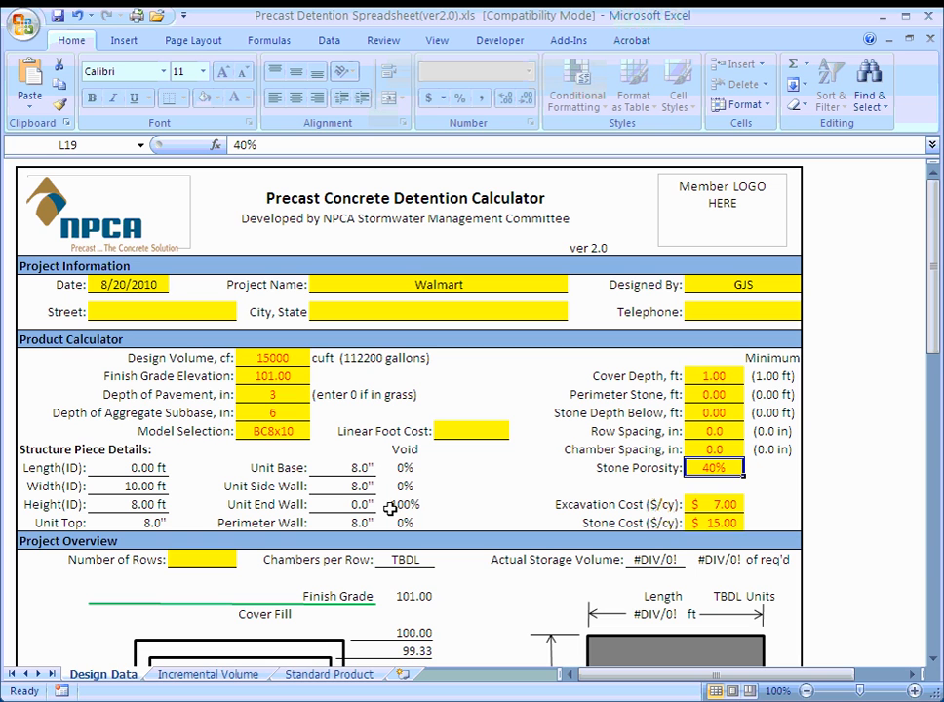
Enter a linear foot cost of 250 for the selected model in the Product Calculator
click(476, 430)
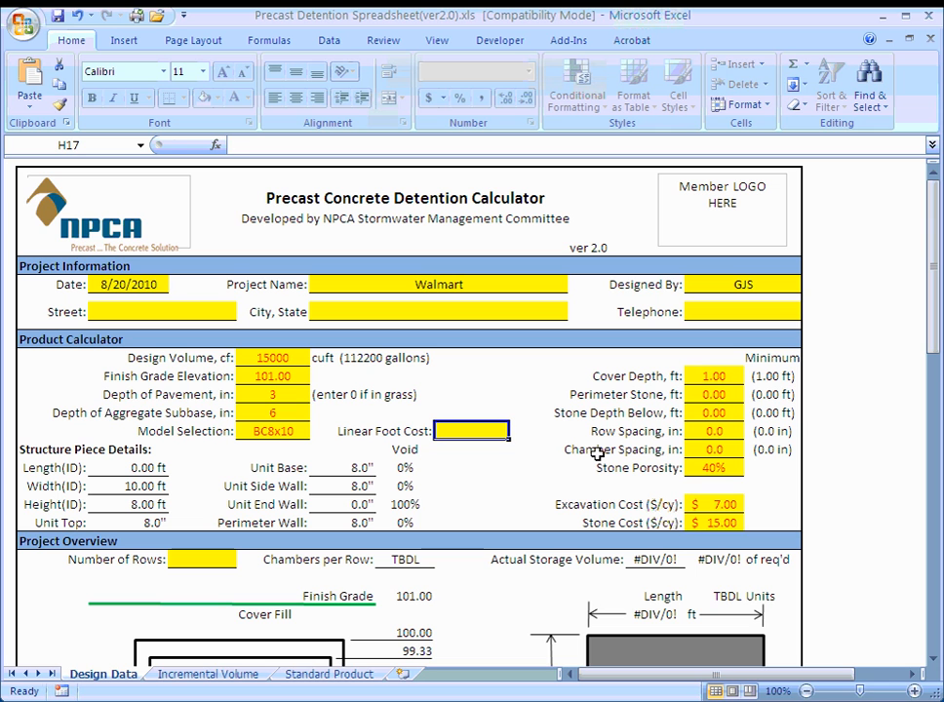
text(250)
key(Return)
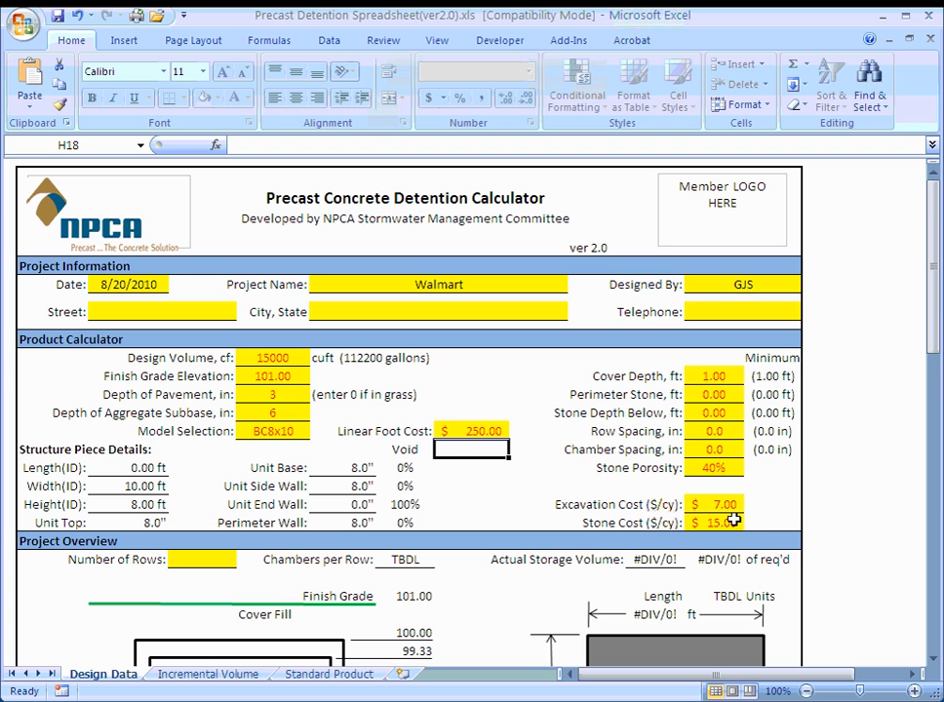
Set the number of rows to 4 in the Project Overview section
scroll(507, 484, down, 2)
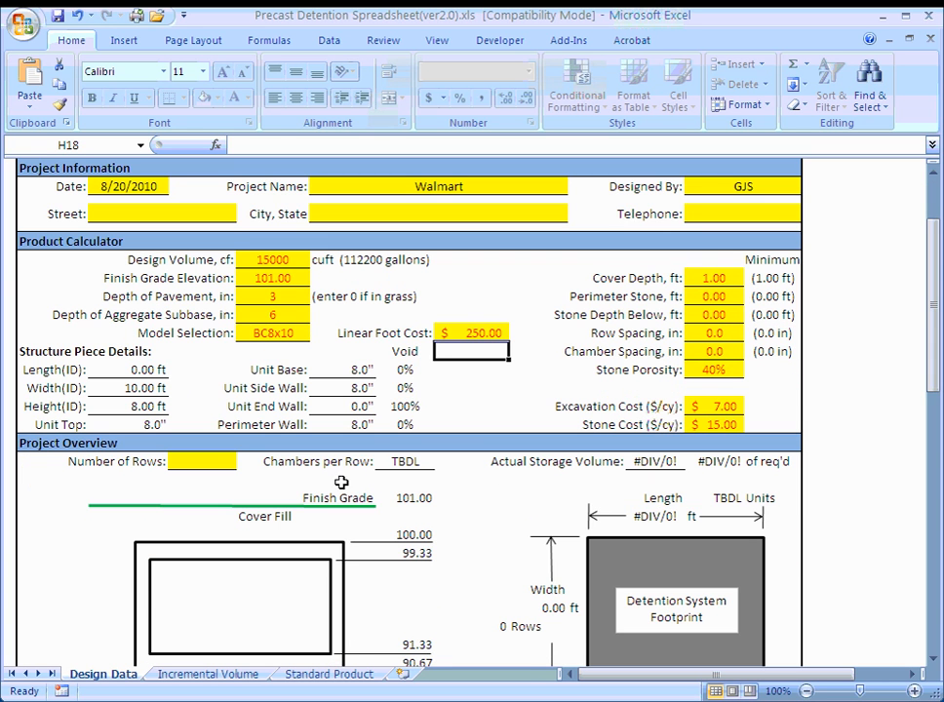
scroll(282, 498, down, 2)
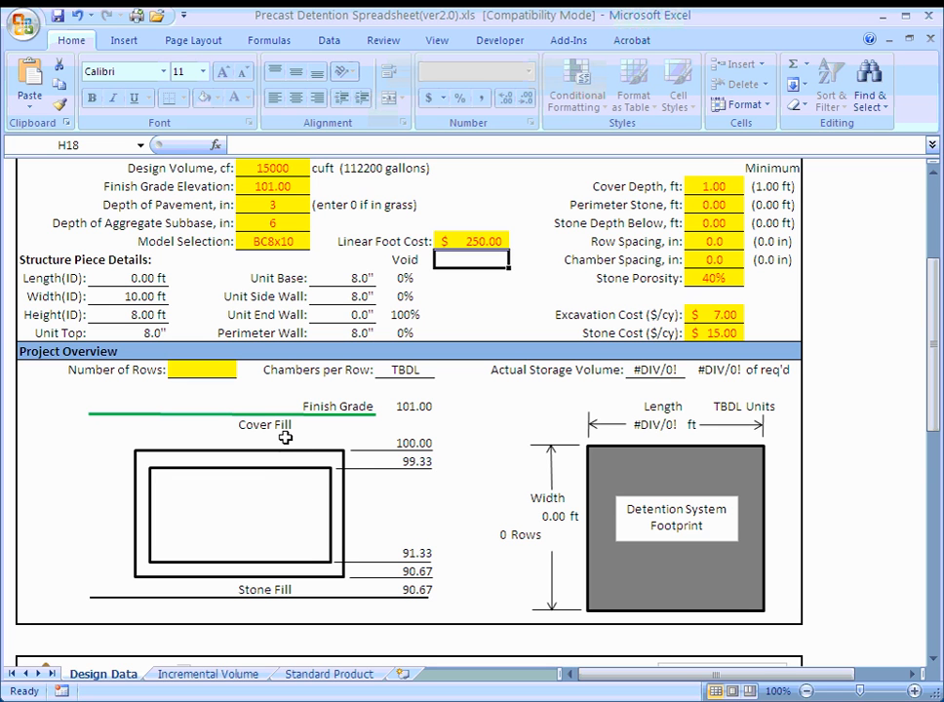
click(216, 364)
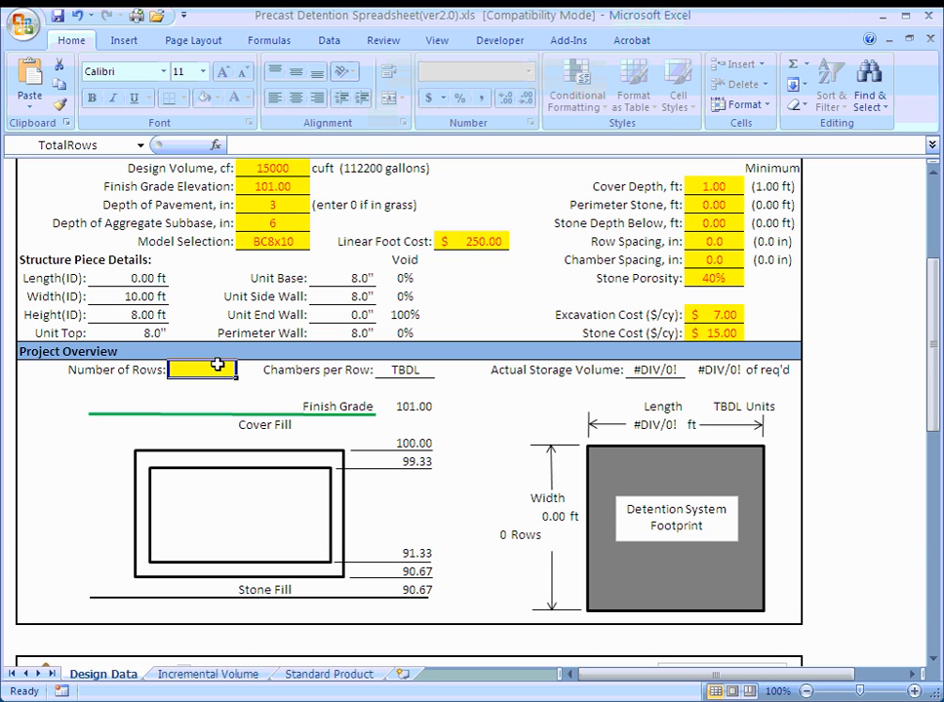
text(4)
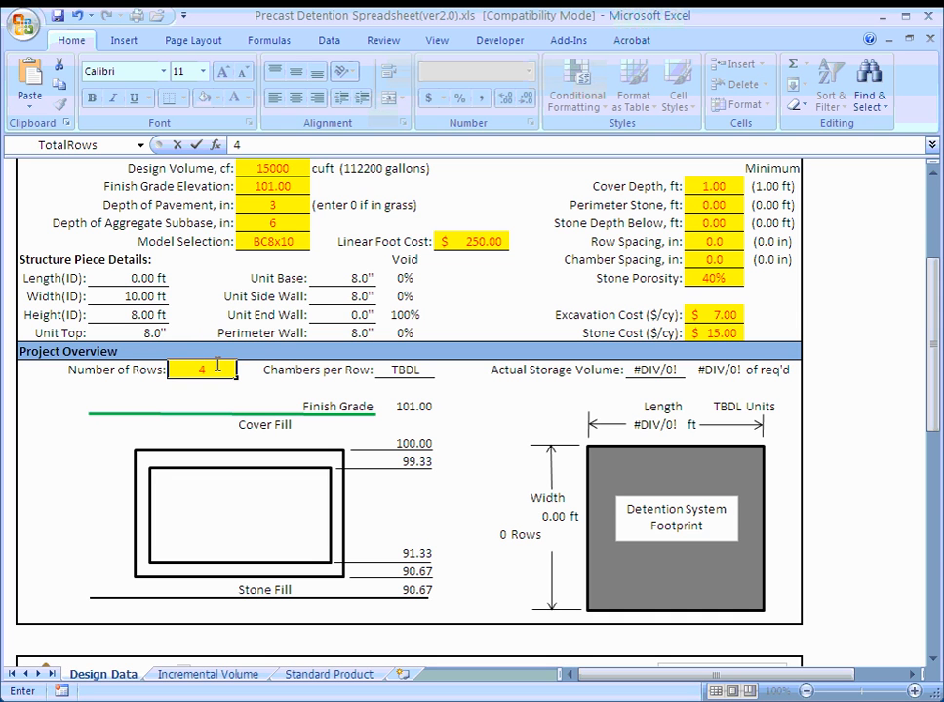
key(Return)
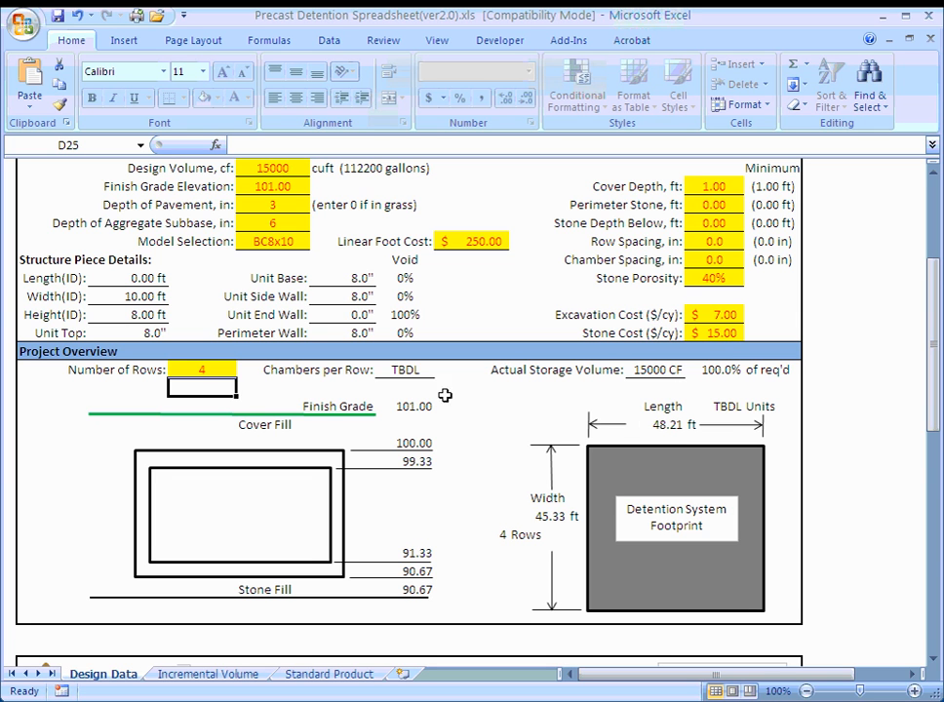
Change the number of rows in the Project Overview to 3
click(223, 373)
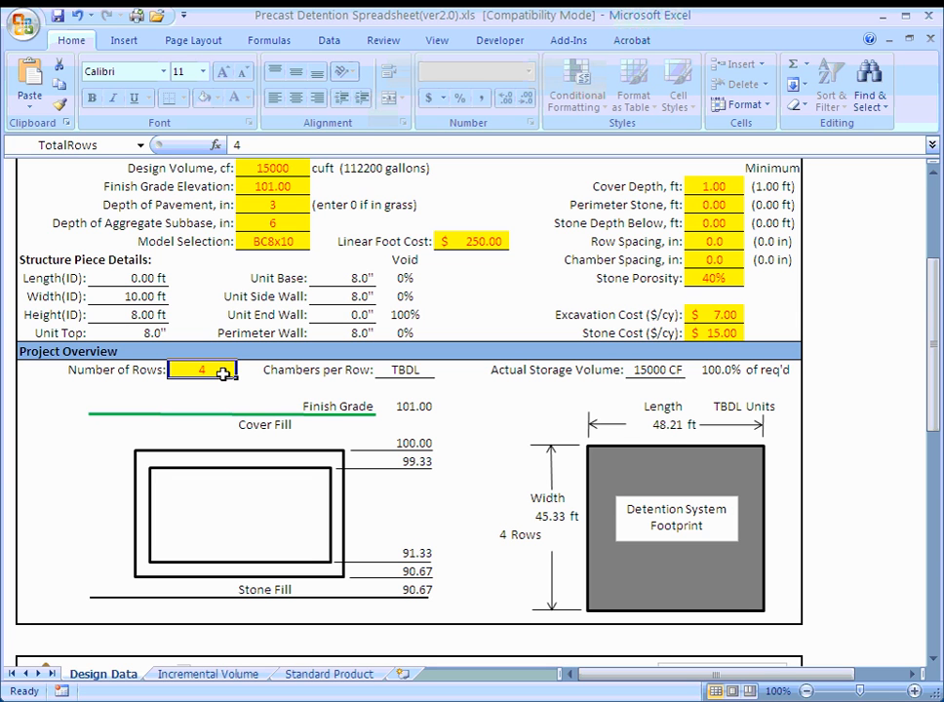
text(3)
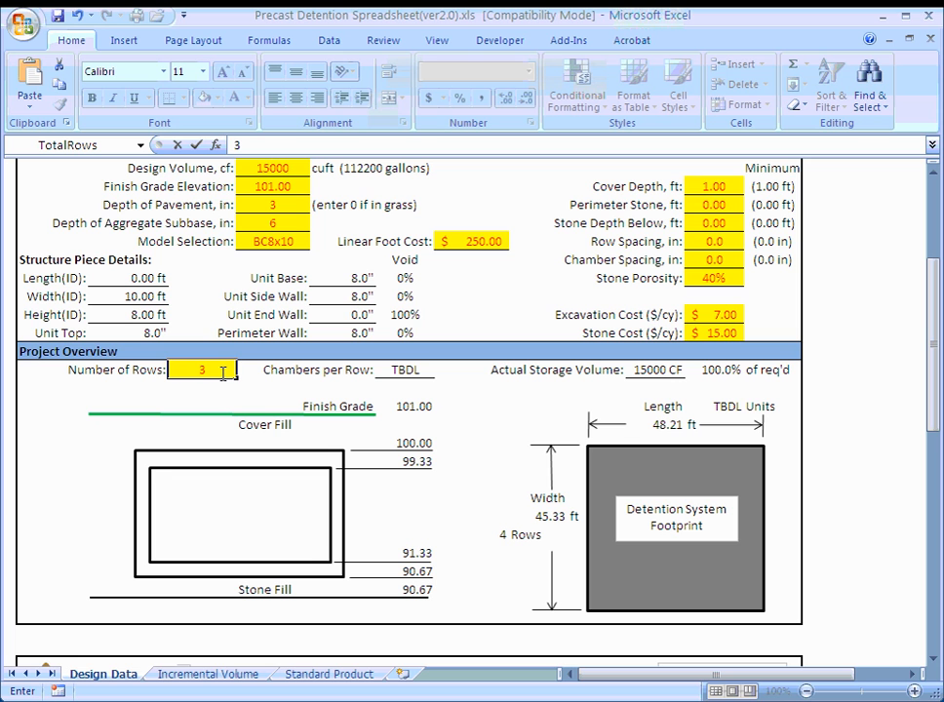
key(Return)
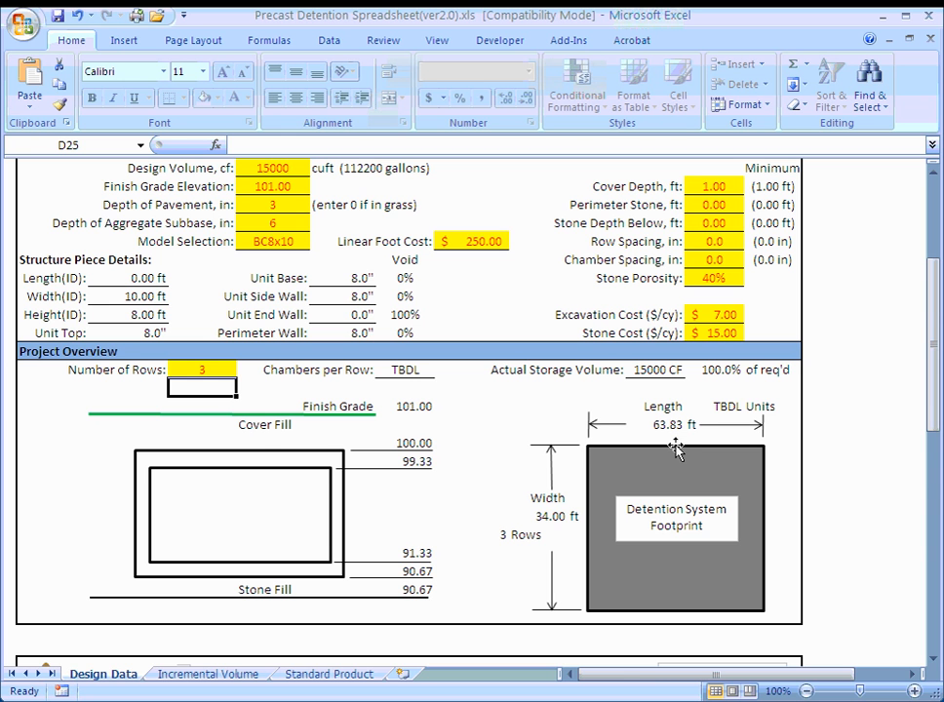
Review the Product Summary's storage volumes, section quantities, product dimensions and costing, and return to the Product Calculator inputs
scroll(417, 445, down, 3)
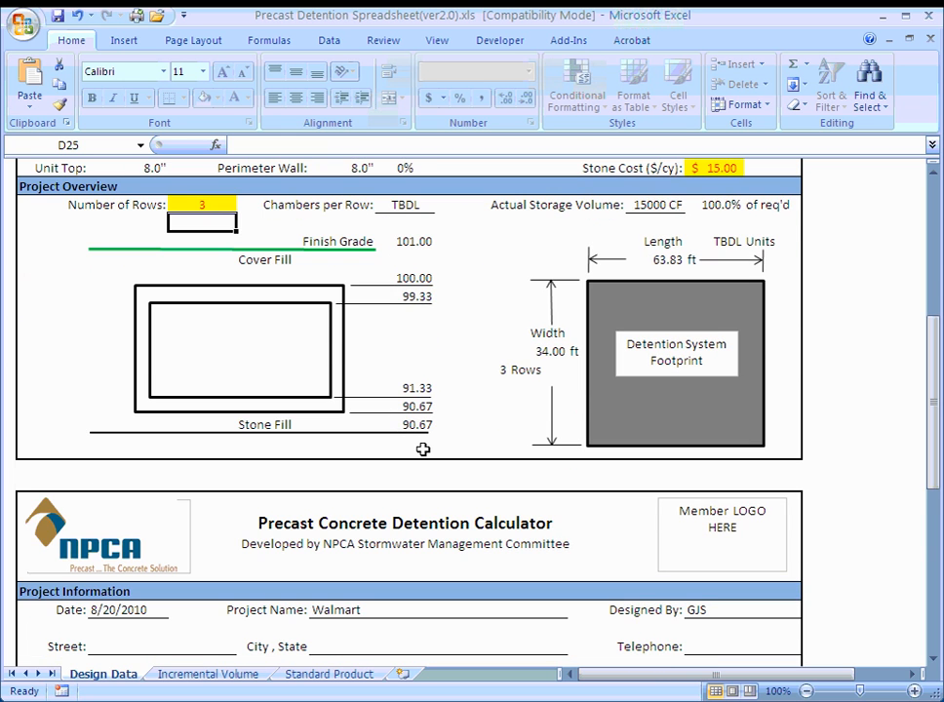
scroll(422, 448, down, 3)
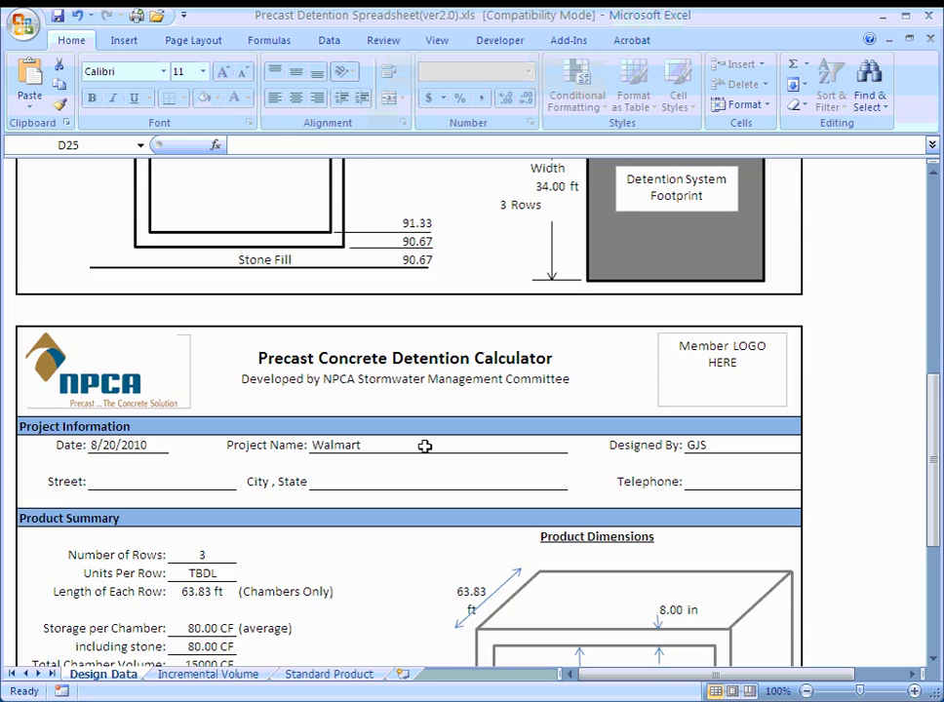
scroll(434, 445, down, 3)
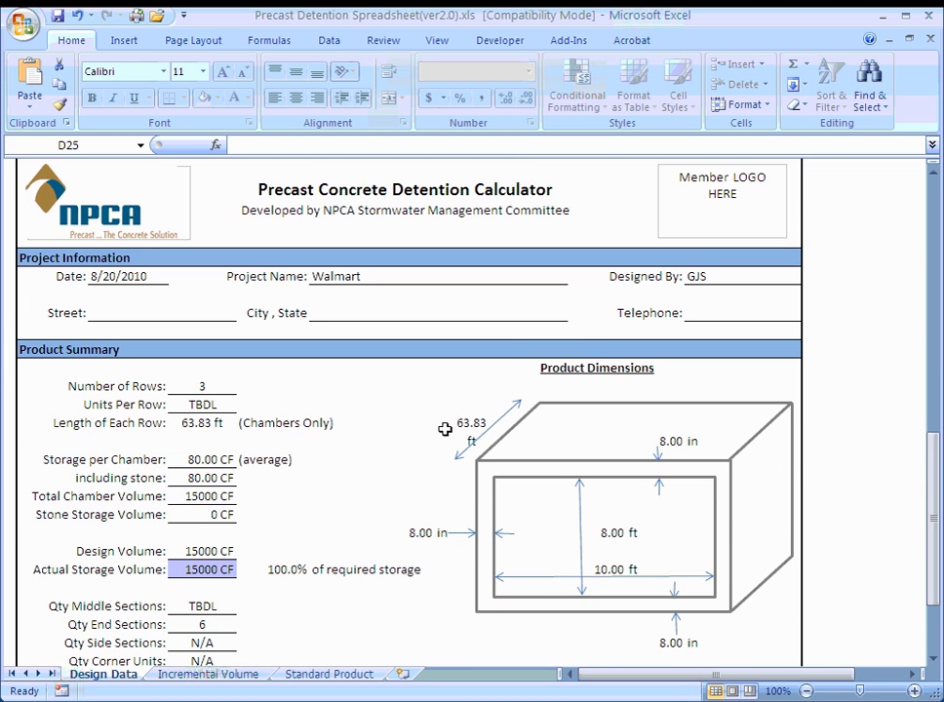
scroll(437, 416, down, 1)
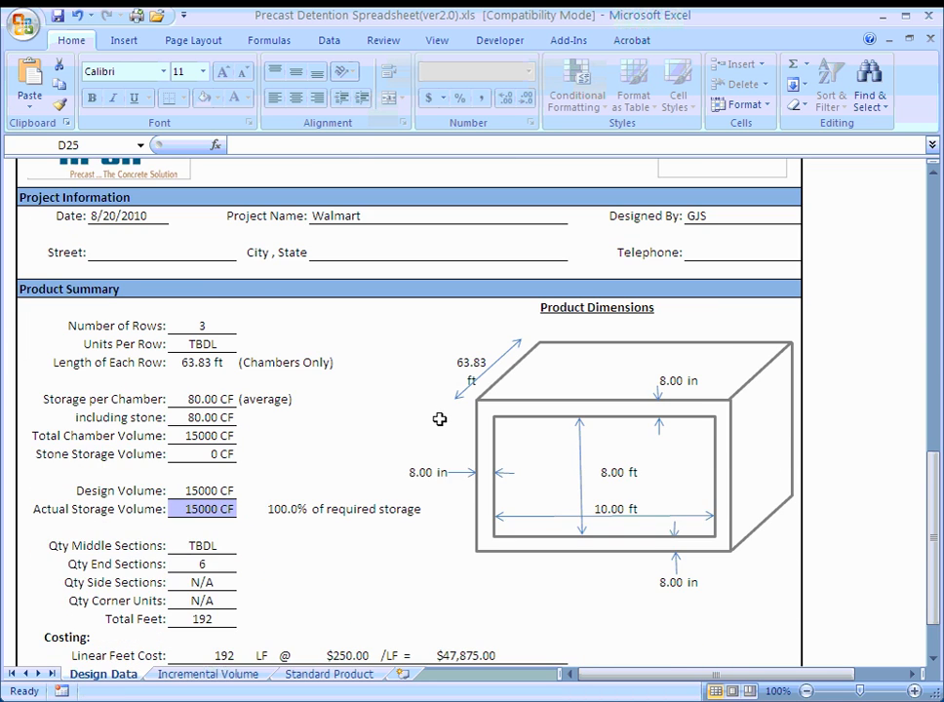
scroll(437, 418, down, 1)
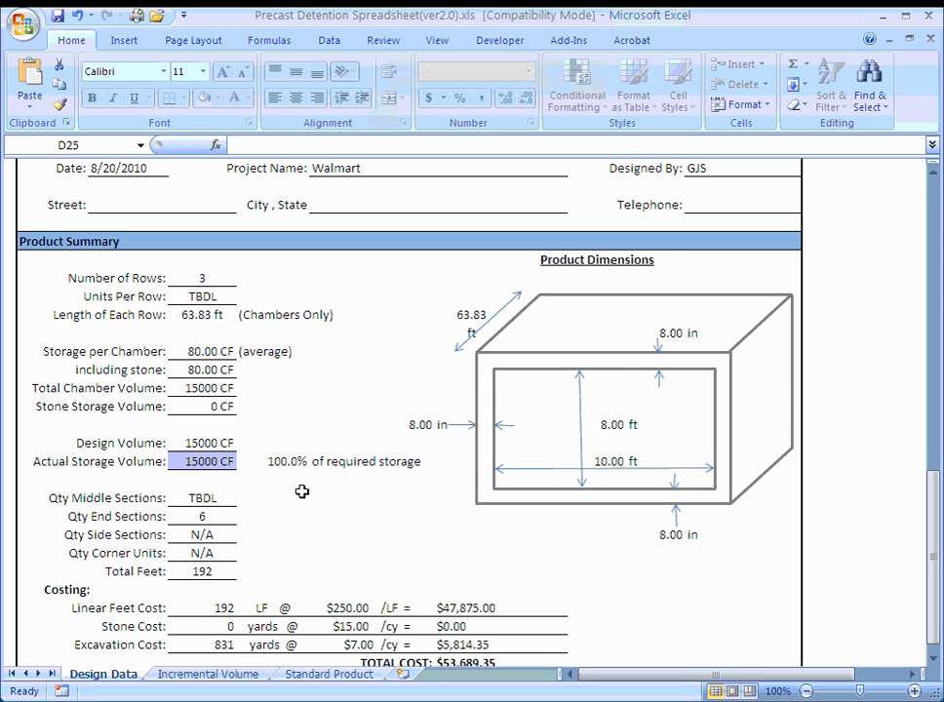
scroll(303, 491, down, 1)
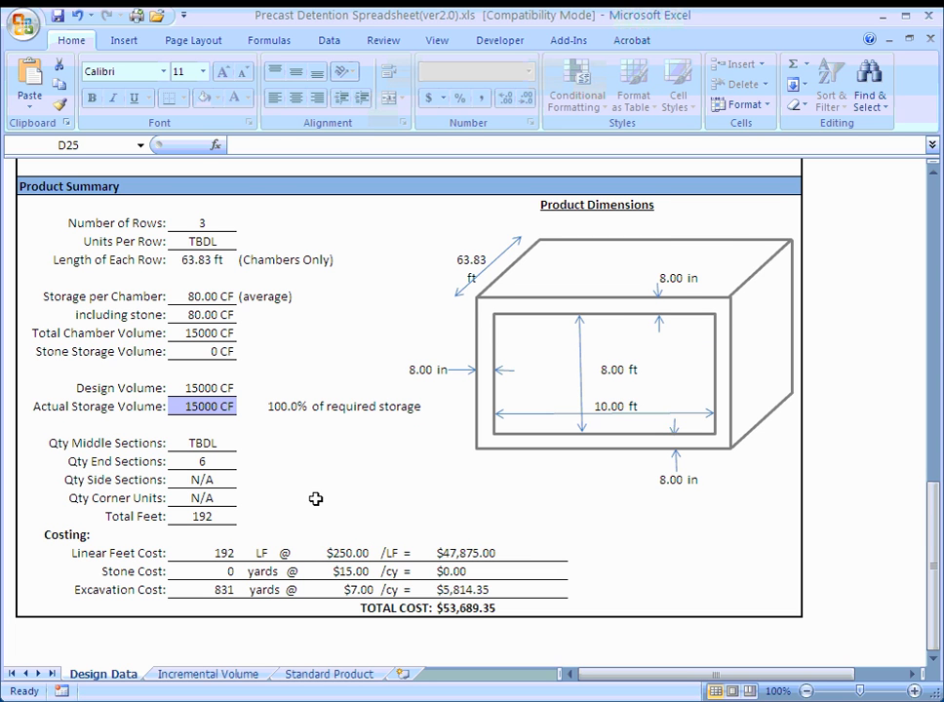
scroll(313, 498, down, 1)
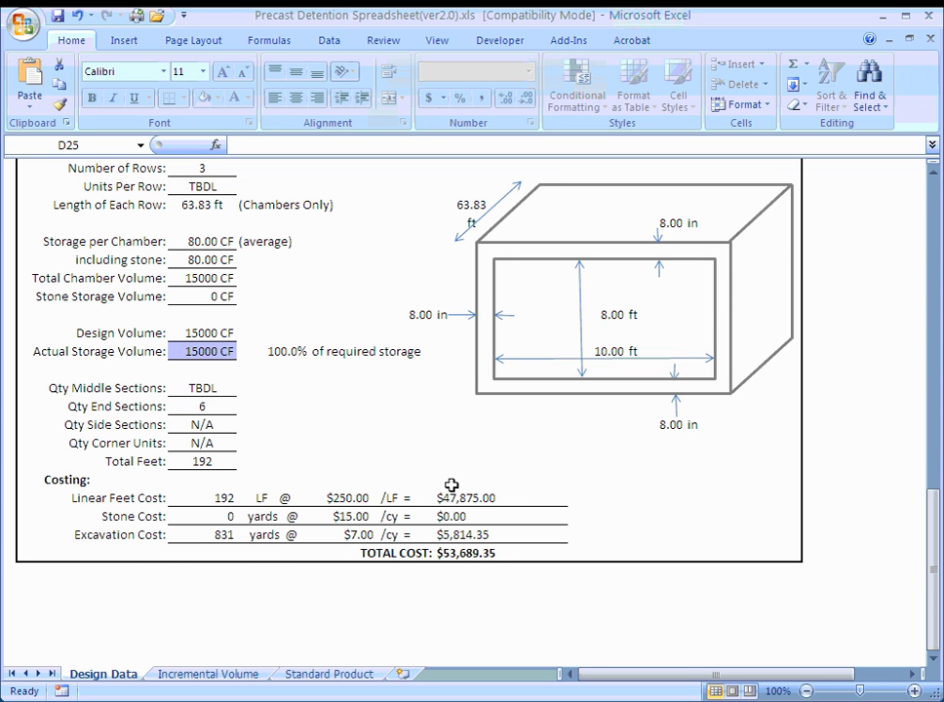
scroll(451, 486, up, 1)
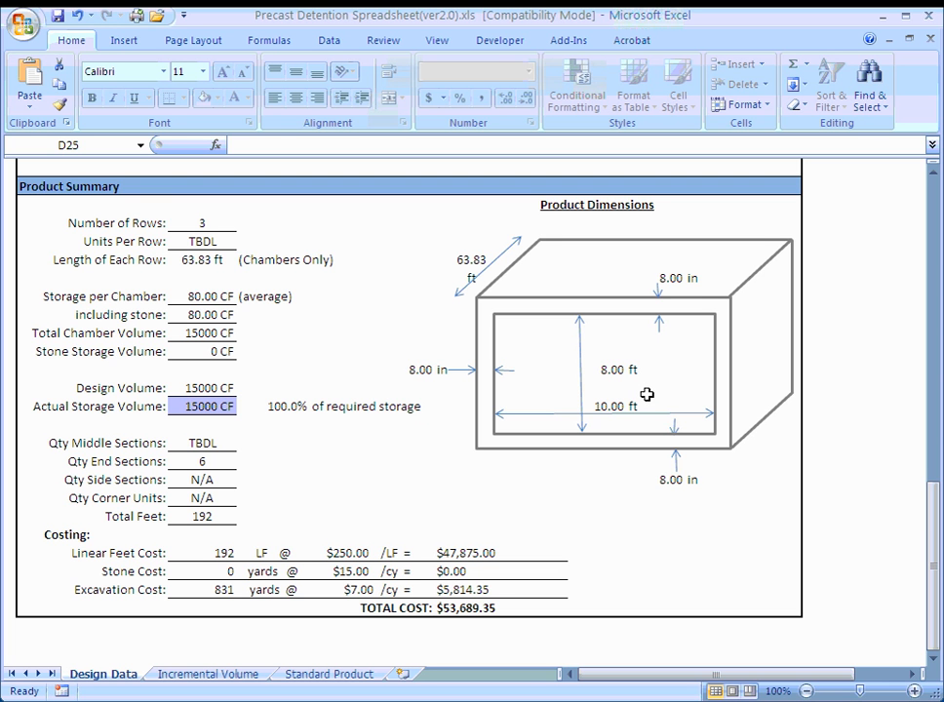
scroll(646, 394, up, 12)
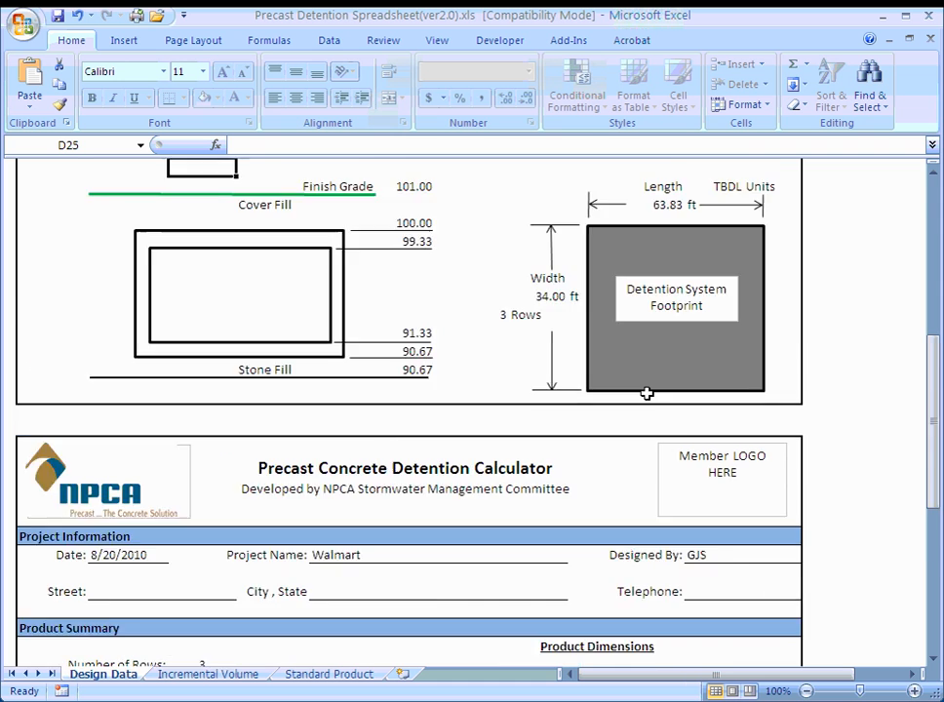
scroll(647, 394, up, 3)
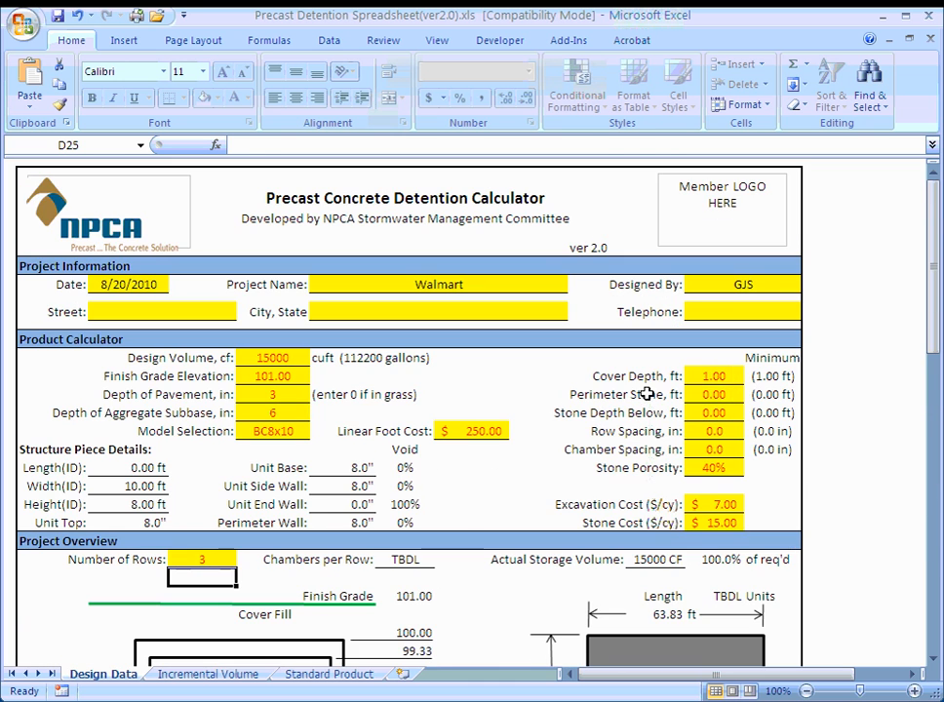